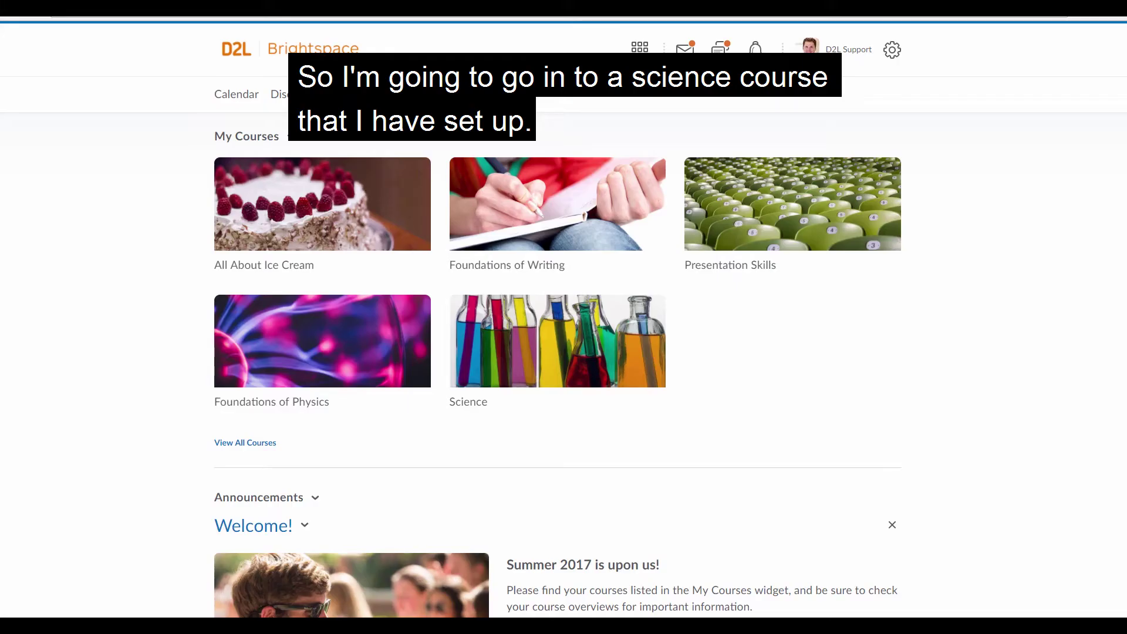
Step: Open the Science course card under My Courses
{"action": "left_click", "coordinate": [551, 362]}
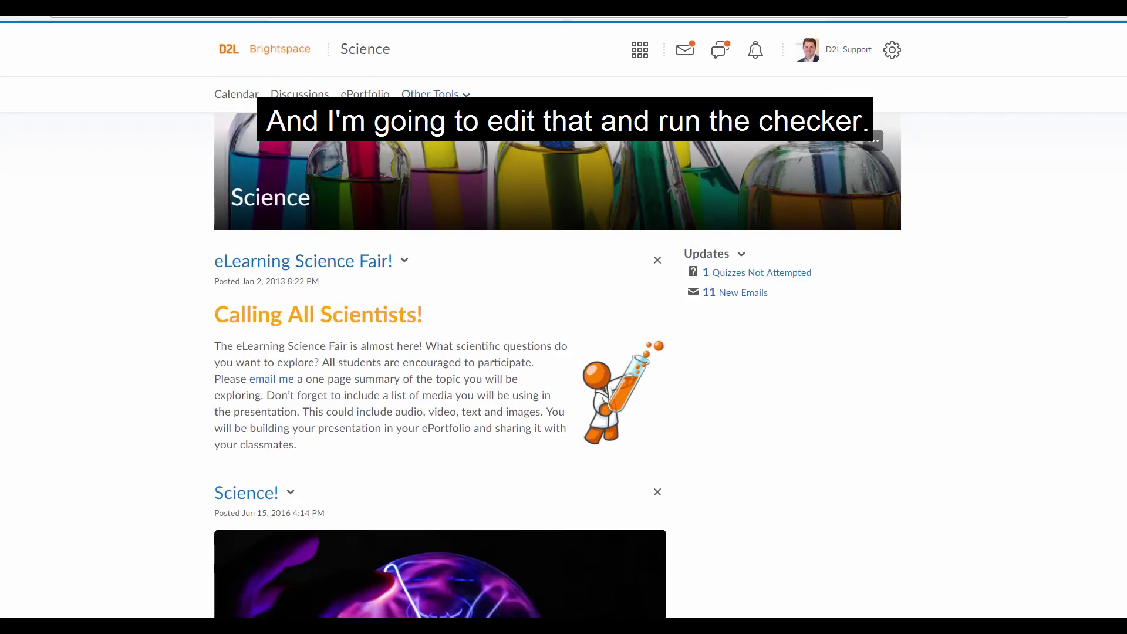
Step: In the Science course content, open the Wolves in Yellowstone topic and show its options
{"action": "left_click", "coordinate": [461, 95]}
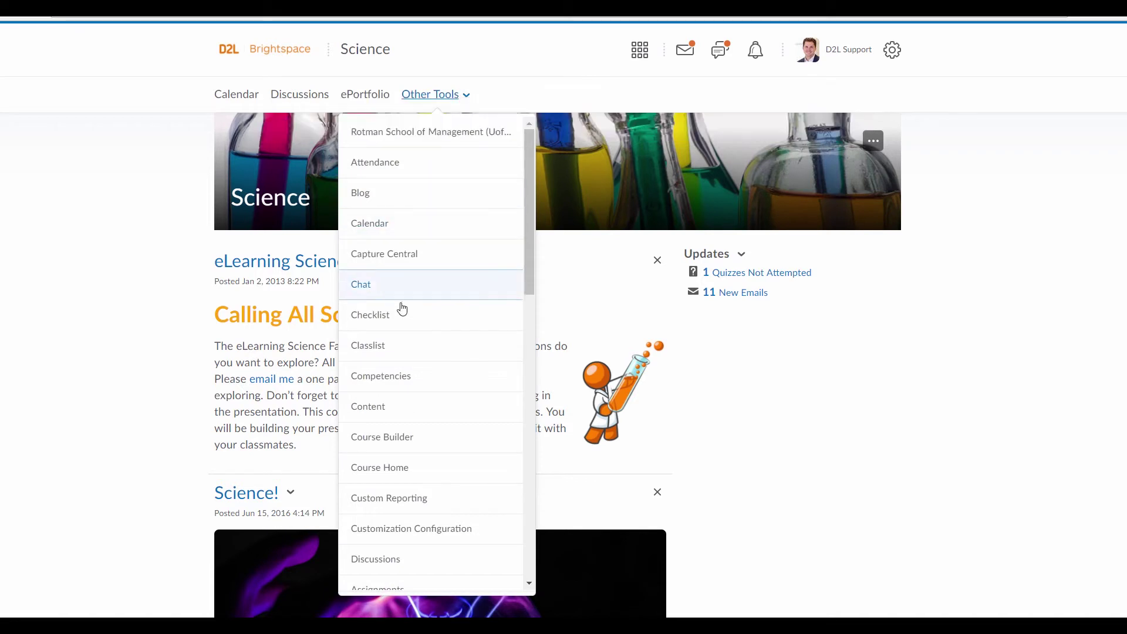
{"action": "left_click", "coordinate": [395, 413]}
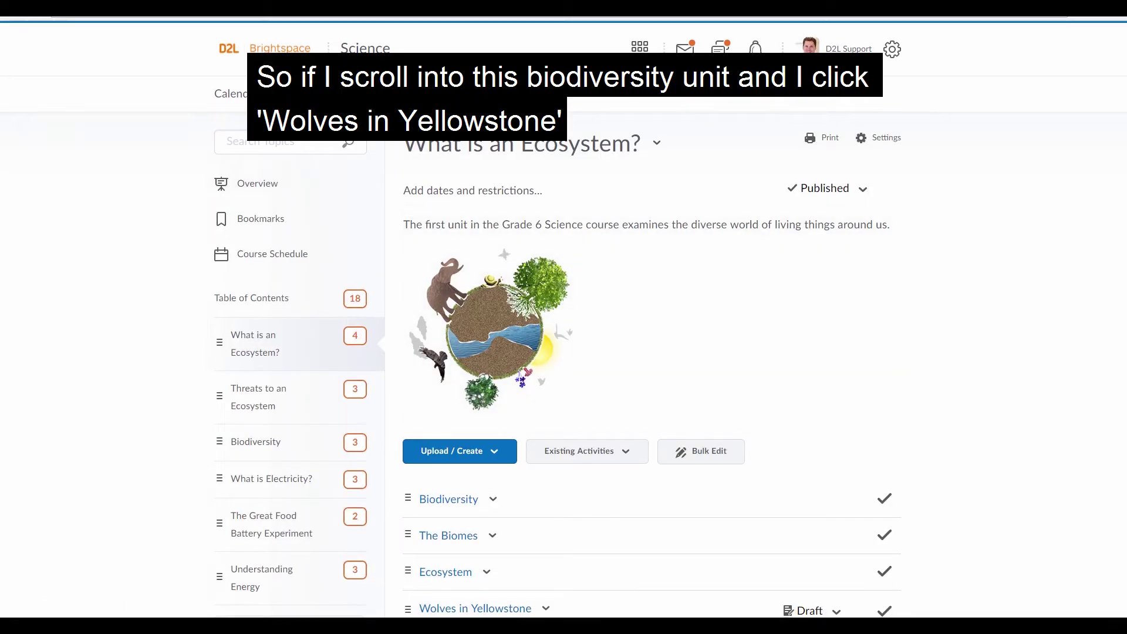
{"action": "scroll", "coordinate": [1050, 457], "scroll_direction": "down", "scroll_amount": 2}
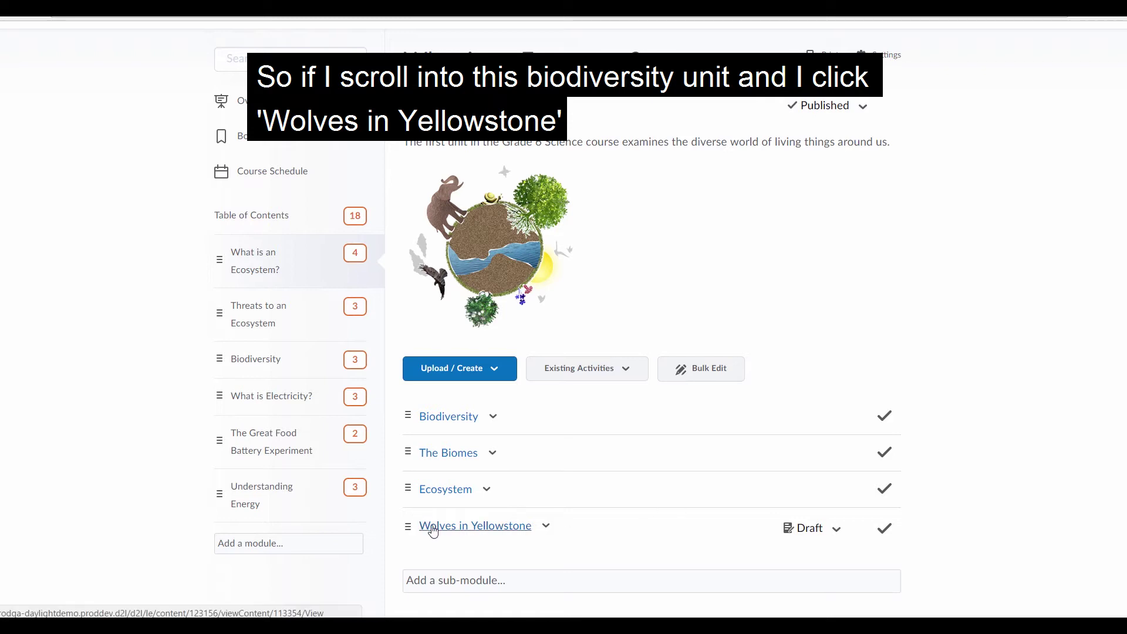
{"action": "left_click", "coordinate": [469, 531]}
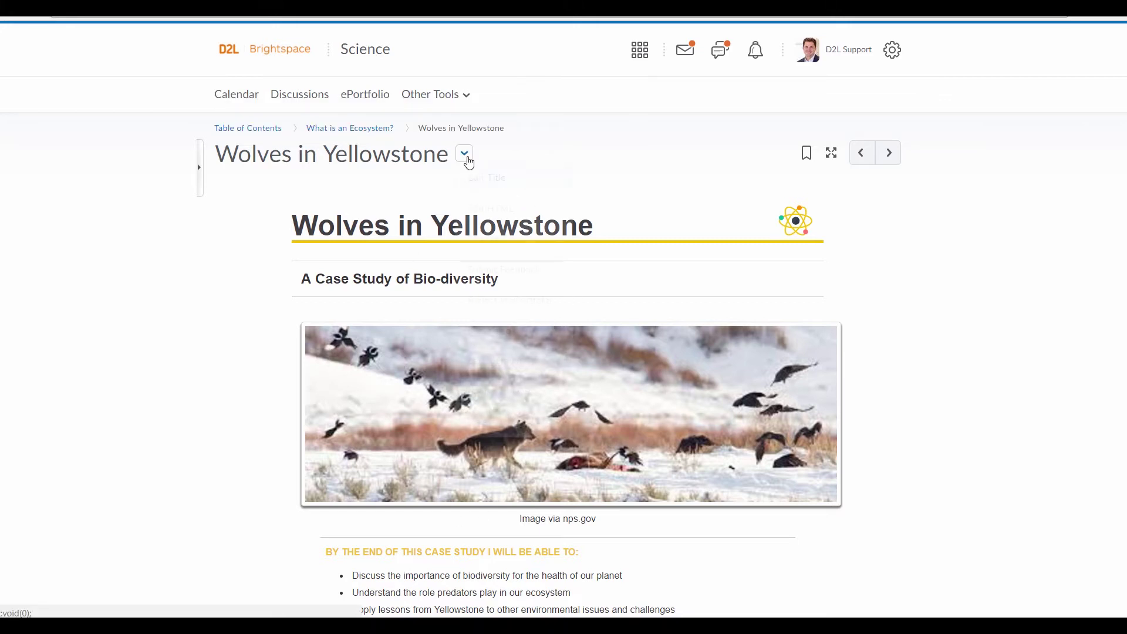
{"action": "left_click", "coordinate": [465, 154]}
Step: Choose Edit HTML for the Wolves in Yellowstone topic
{"action": "left_click", "coordinate": [507, 223]}
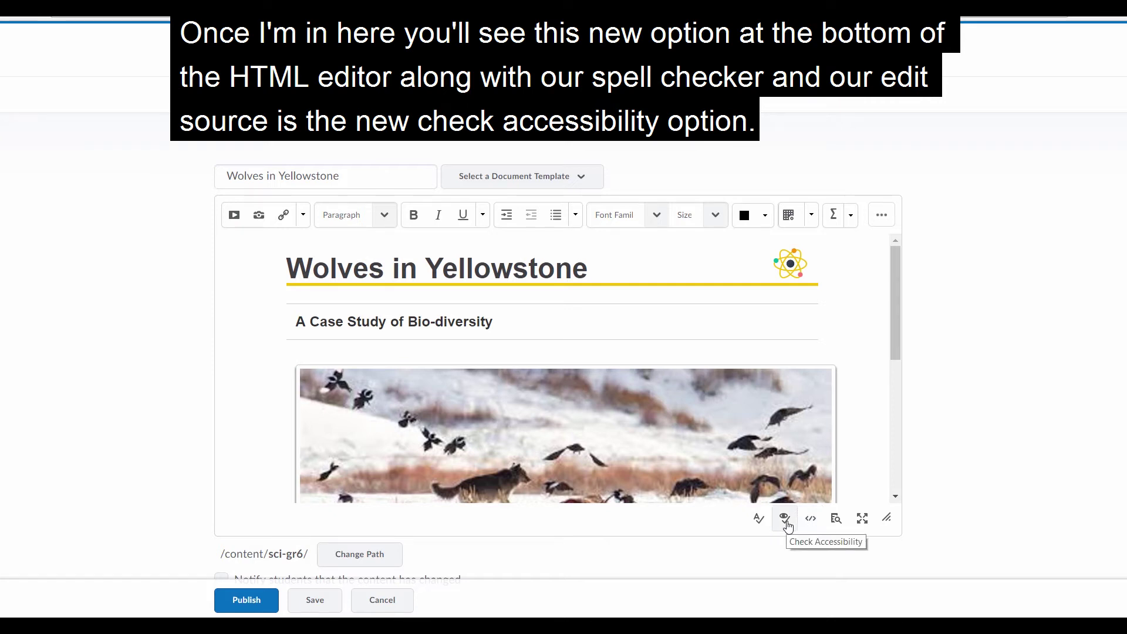
Step: Run the accessibility checker and enter 'Yellowstone National Park' as the wolf photo's alt text
{"action": "left_click", "coordinate": [785, 519]}
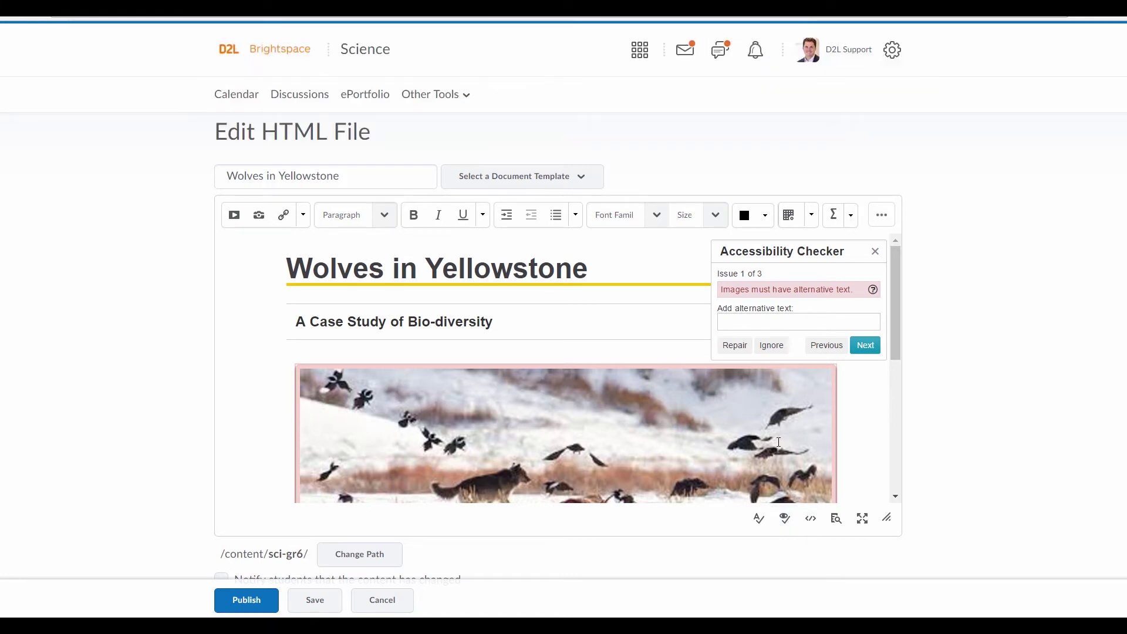
{"action": "left_click", "coordinate": [768, 324]}
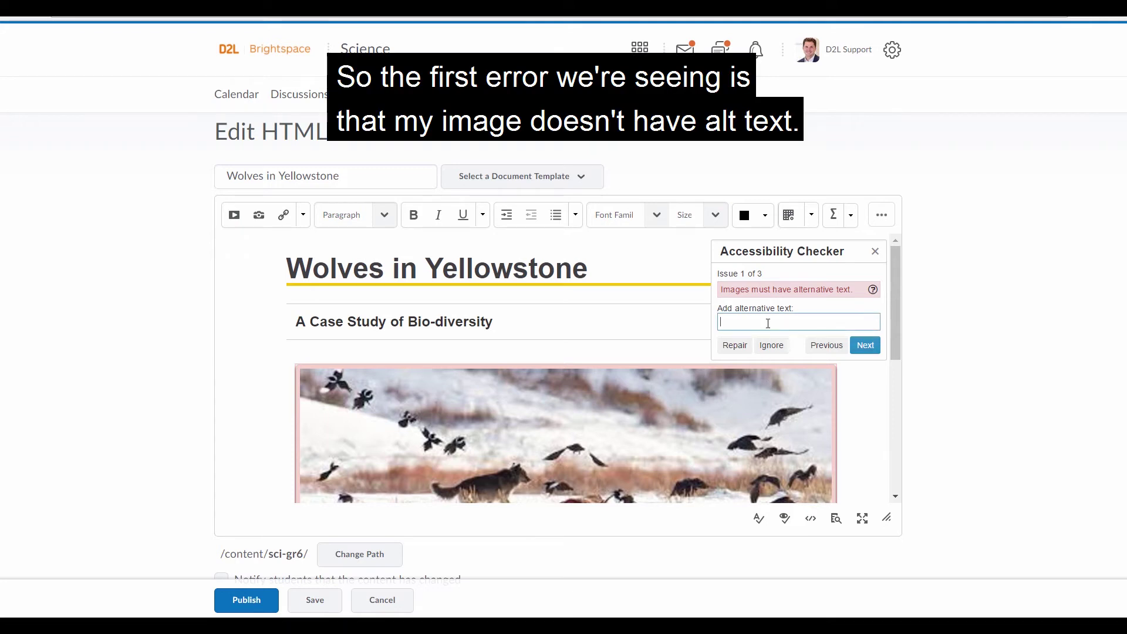
{"action": "type", "text": "Ye"}
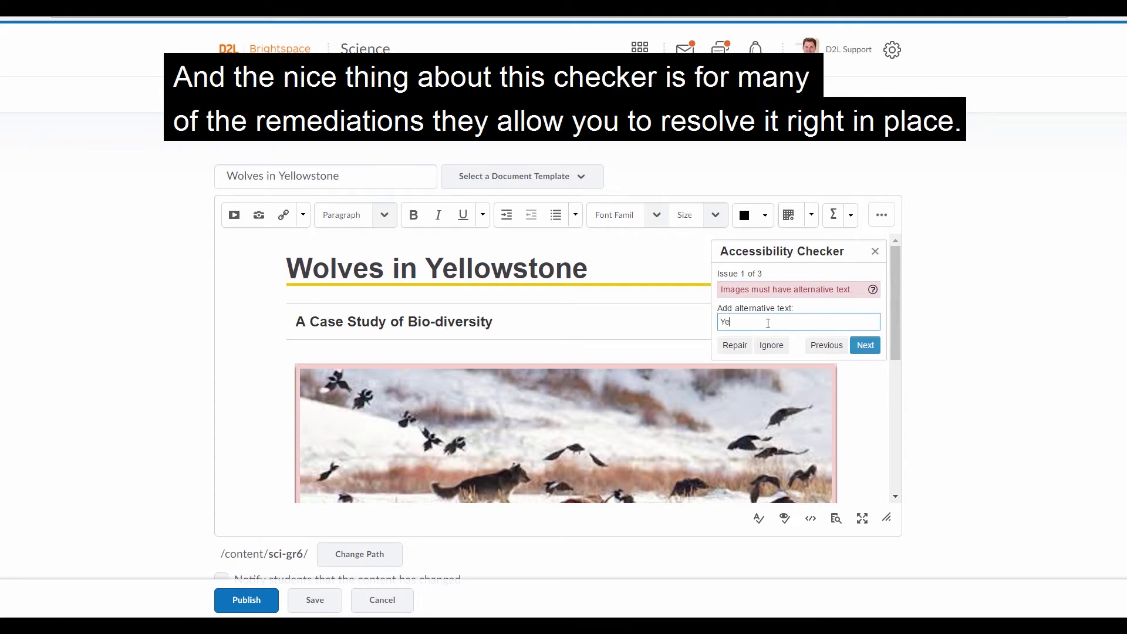
{"action": "type", "text": "llowstone National Park"}
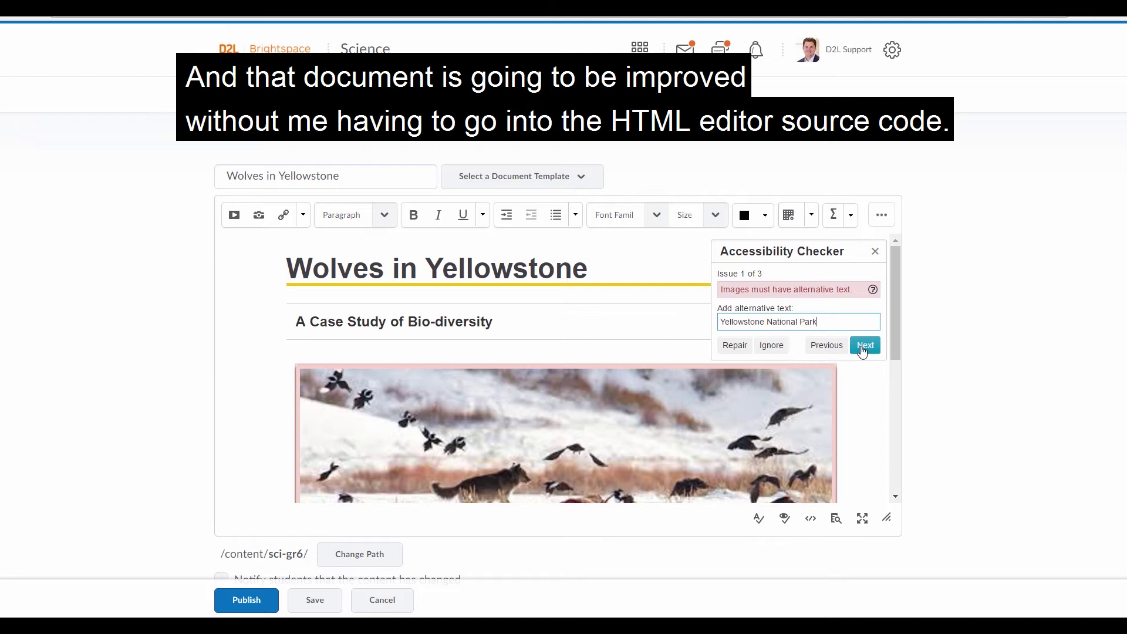
{"action": "left_click", "coordinate": [864, 346]}
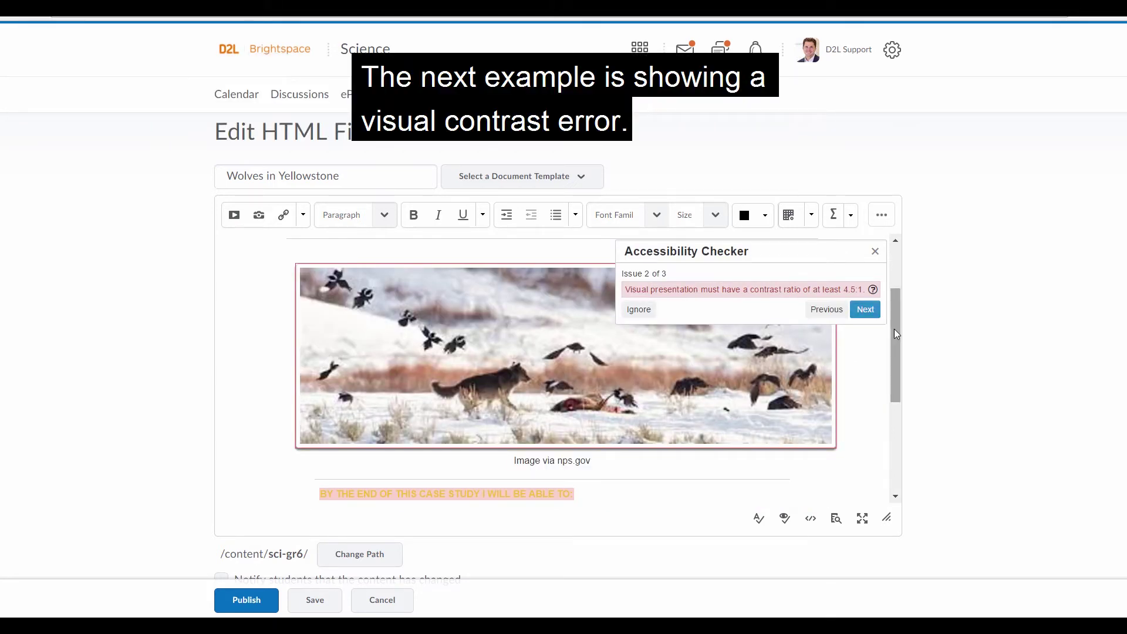
Step: Select the yellow 'BY THE END OF THIS CASE STUDY I WILL BE ABLE TO:' heading
{"action": "scroll", "coordinate": [895, 328], "scroll_direction": "up", "scroll_amount": 2}
{"action": "left_click_drag", "start_coordinate": [896, 339], "coordinate": [890, 424]}
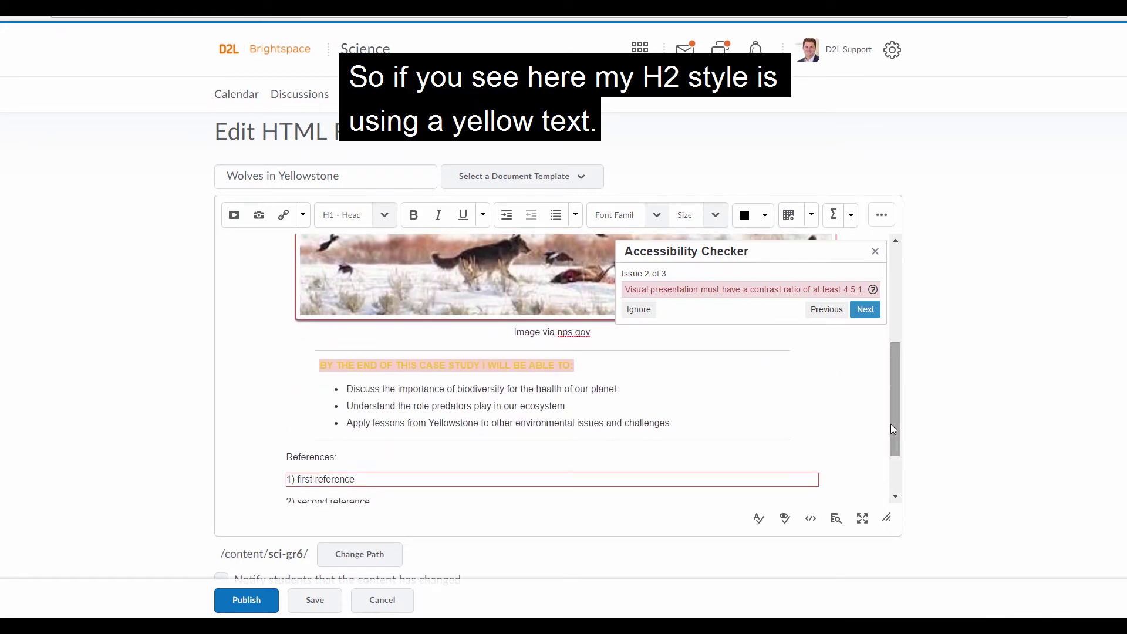
{"action": "left_click", "coordinate": [583, 365]}
{"action": "left_click_drag", "start_coordinate": [581, 365], "coordinate": [301, 358]}
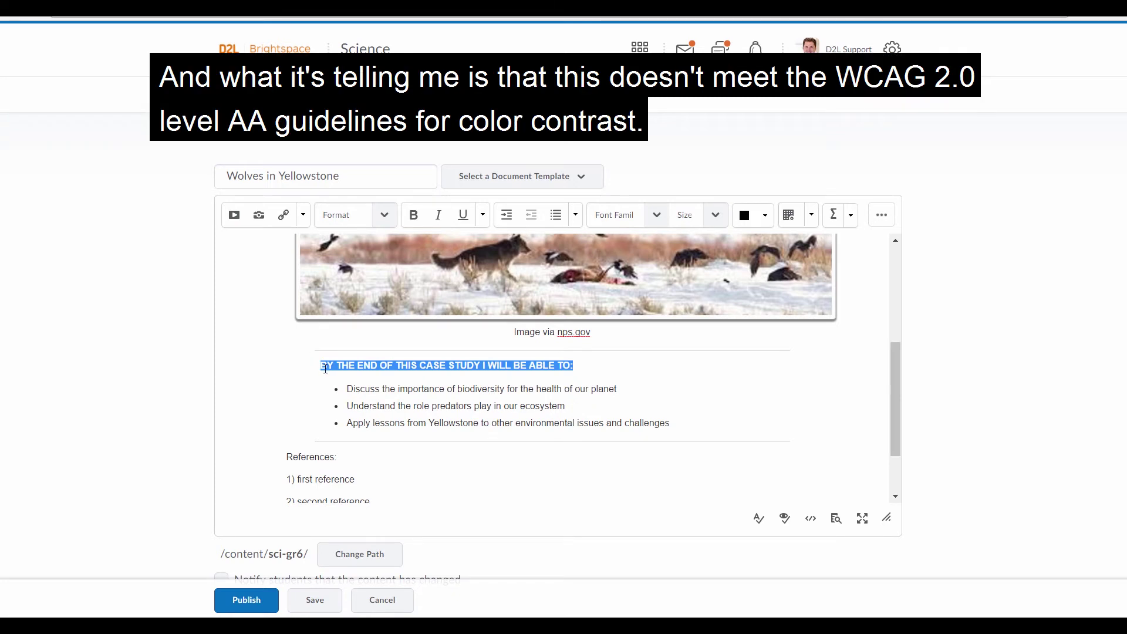
Step: Recolour the objectives heading to Red Berry #990000, which passes the WCAG AA contrast check
{"action": "left_click", "coordinate": [765, 215]}
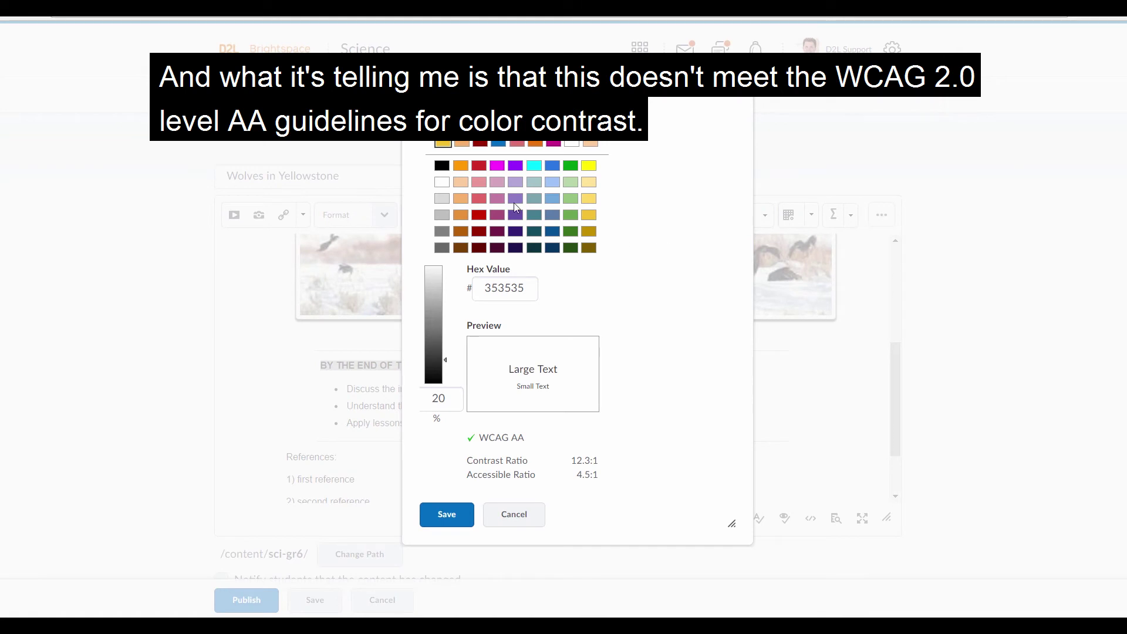
{"action": "left_click", "coordinate": [444, 146]}
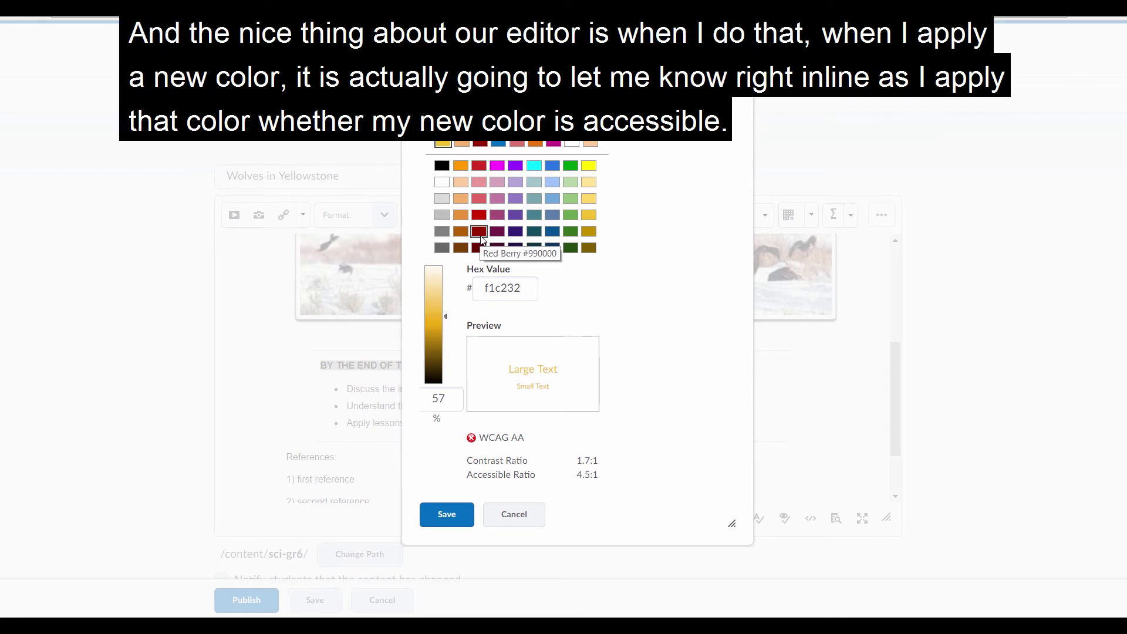
{"action": "left_click", "coordinate": [480, 231]}
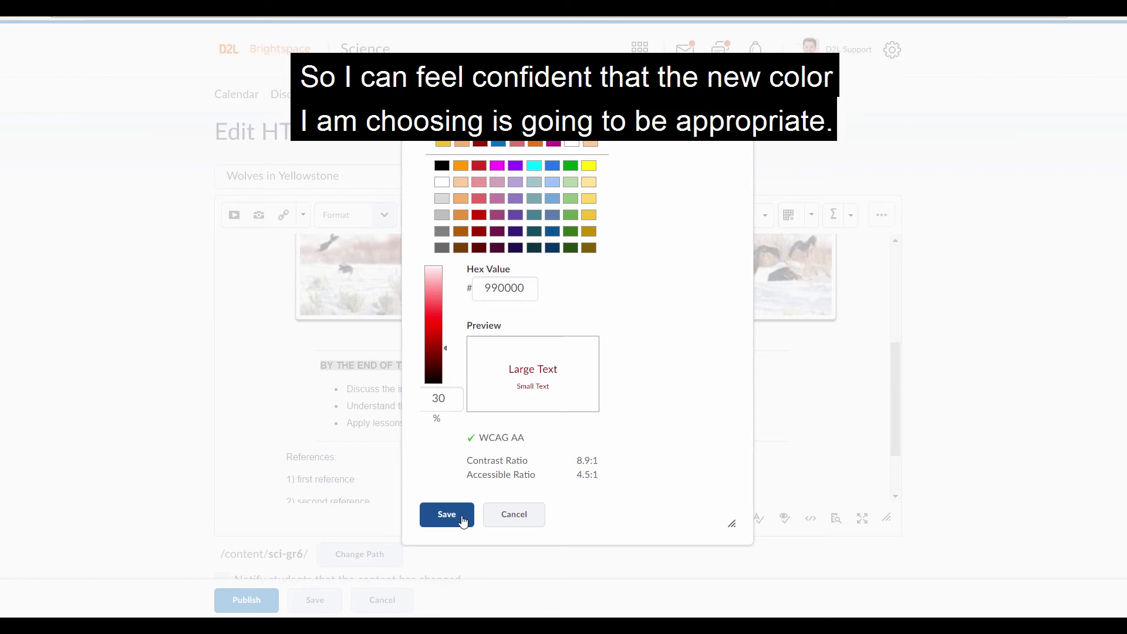
{"action": "left_click", "coordinate": [462, 520]}
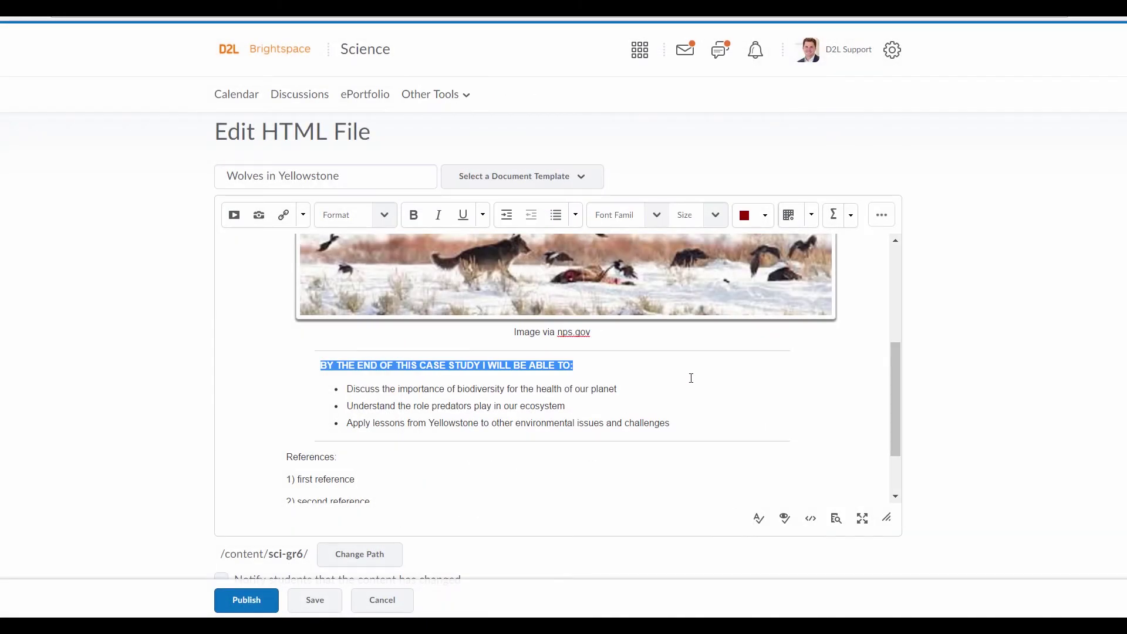
{"action": "left_click", "coordinate": [691, 378]}
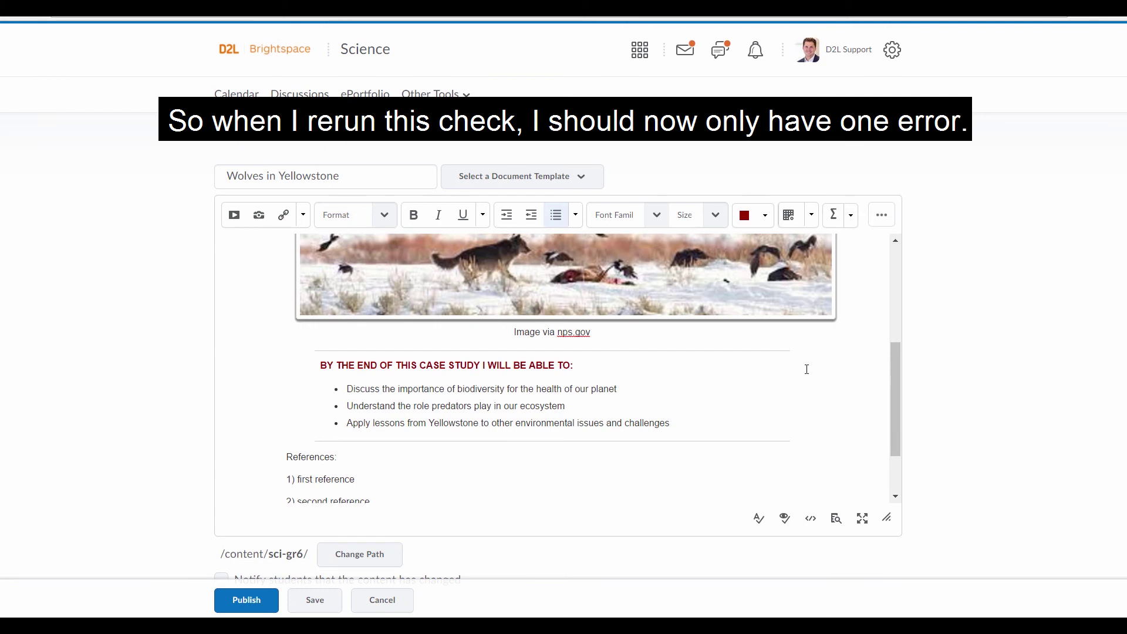
Step: Rerun the checker and repair the wolf photo with alt text 'Yellowstone National Park'
{"action": "left_click", "coordinate": [784, 519]}
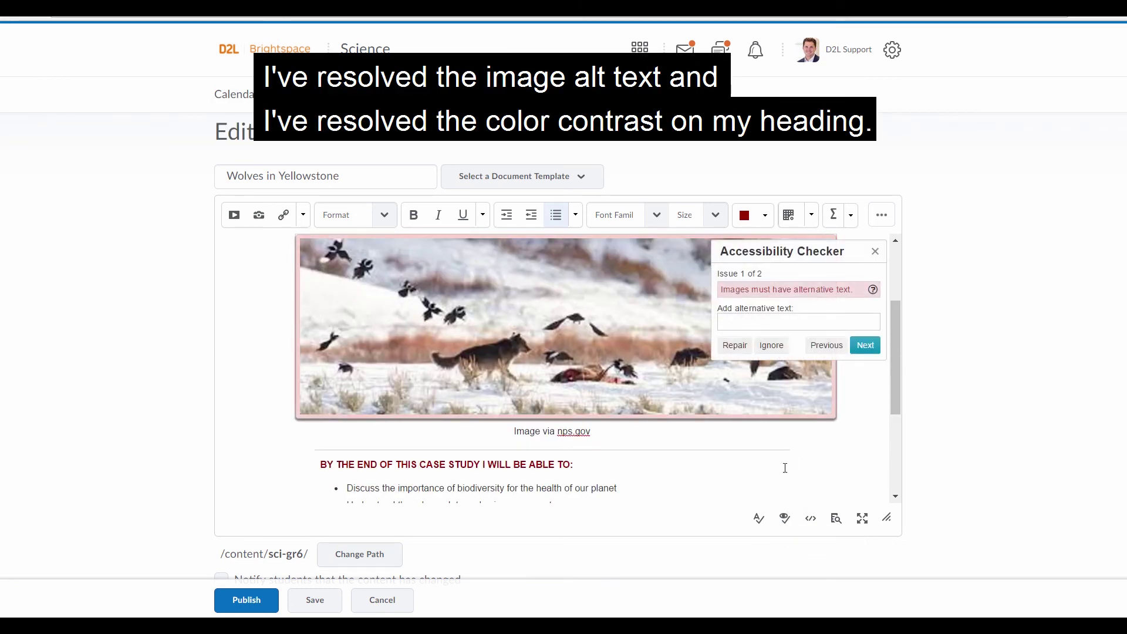
{"action": "left_click", "coordinate": [798, 323]}
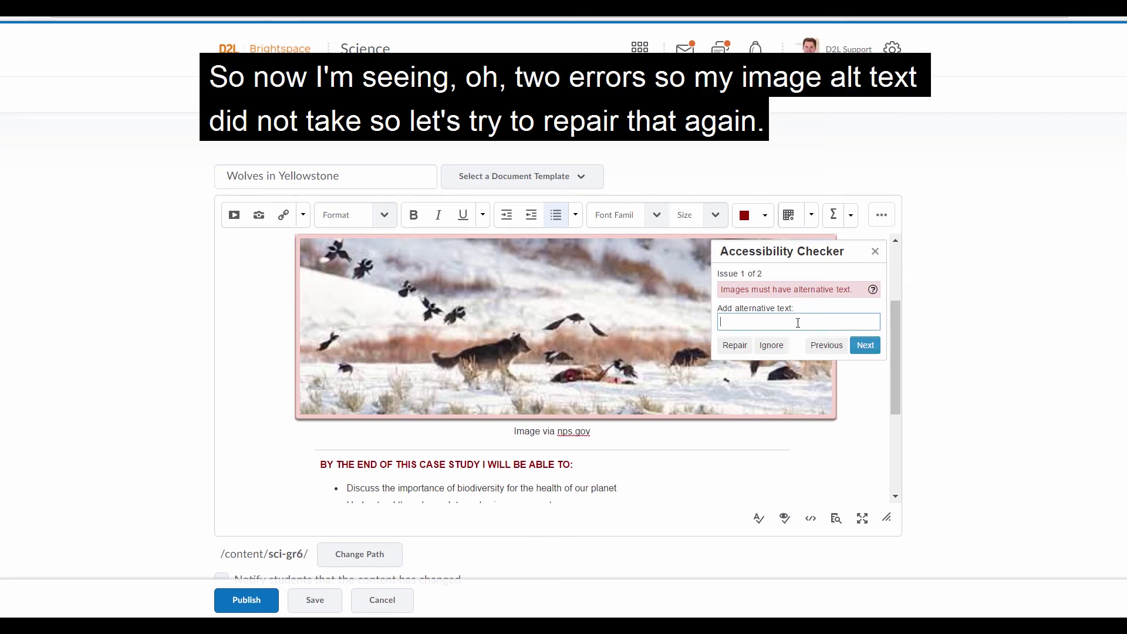
{"action": "type", "text": "Yellowstone National Park"}
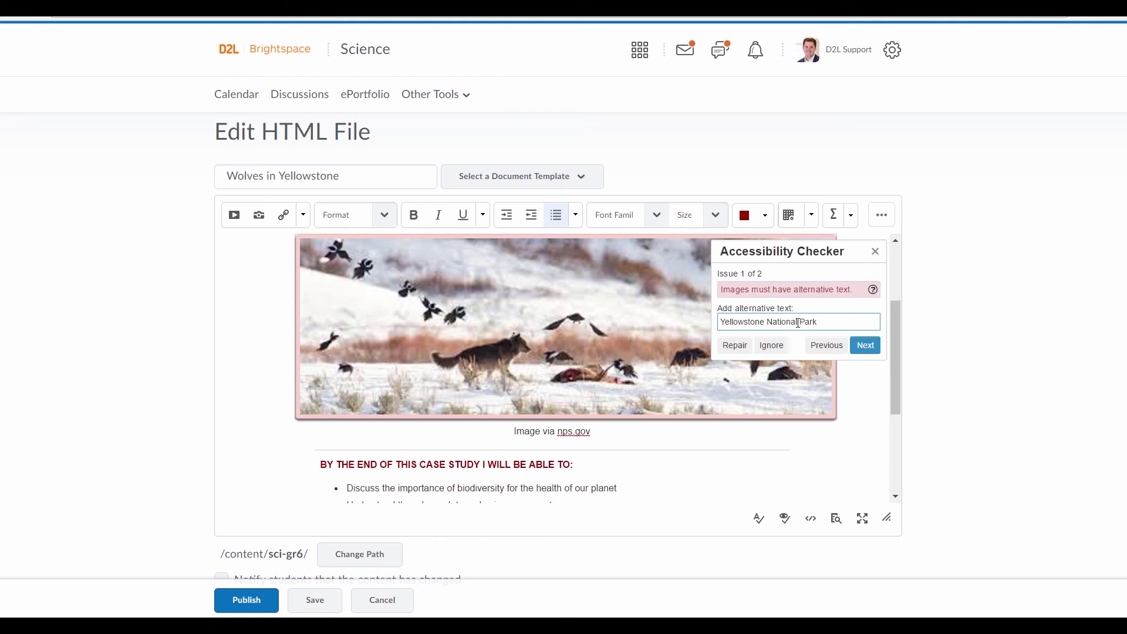
{"action": "left_click", "coordinate": [734, 347]}
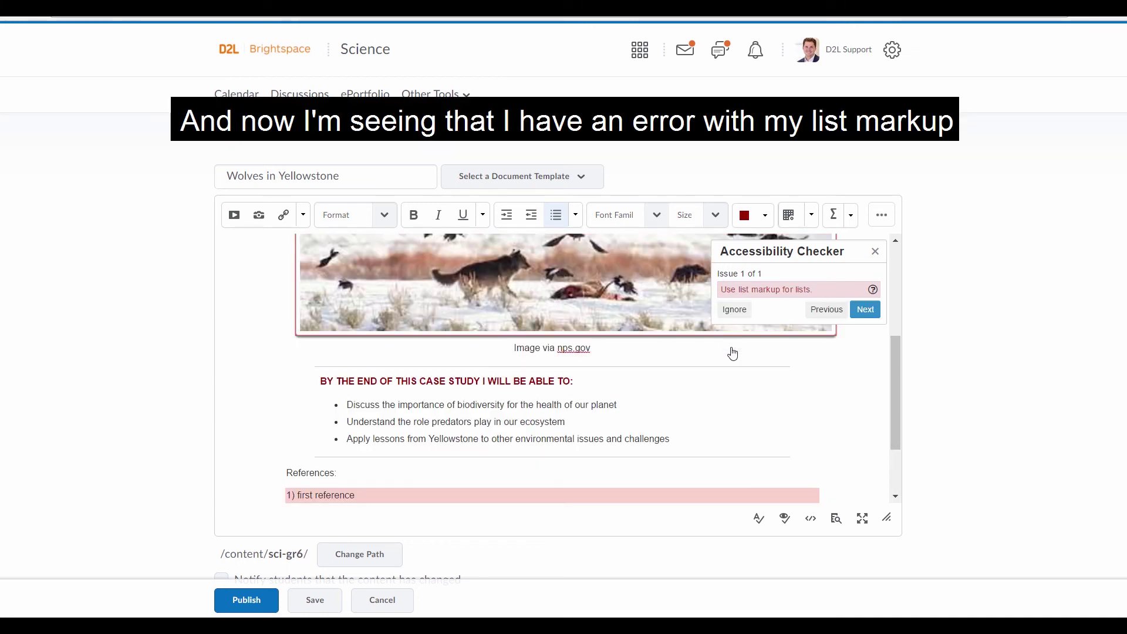
Step: Format the three reference lines as an ordered list
{"action": "left_click_drag", "start_coordinate": [892, 386], "coordinate": [895, 420]}
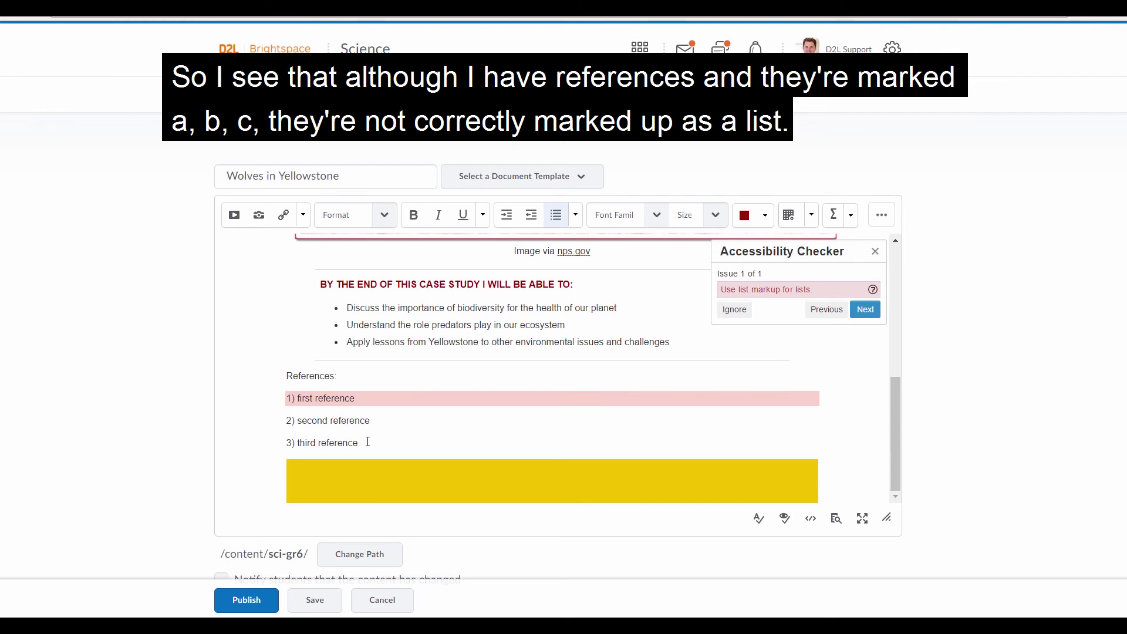
{"action": "left_click", "coordinate": [368, 442]}
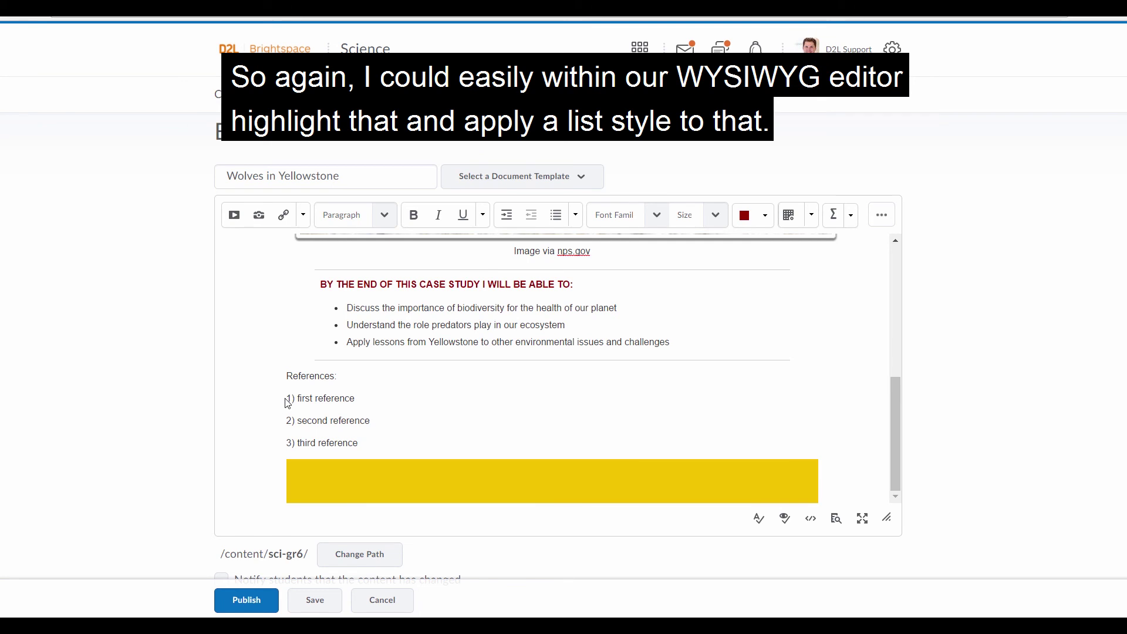
{"action": "left_click_drag", "start_coordinate": [289, 399], "coordinate": [378, 446]}
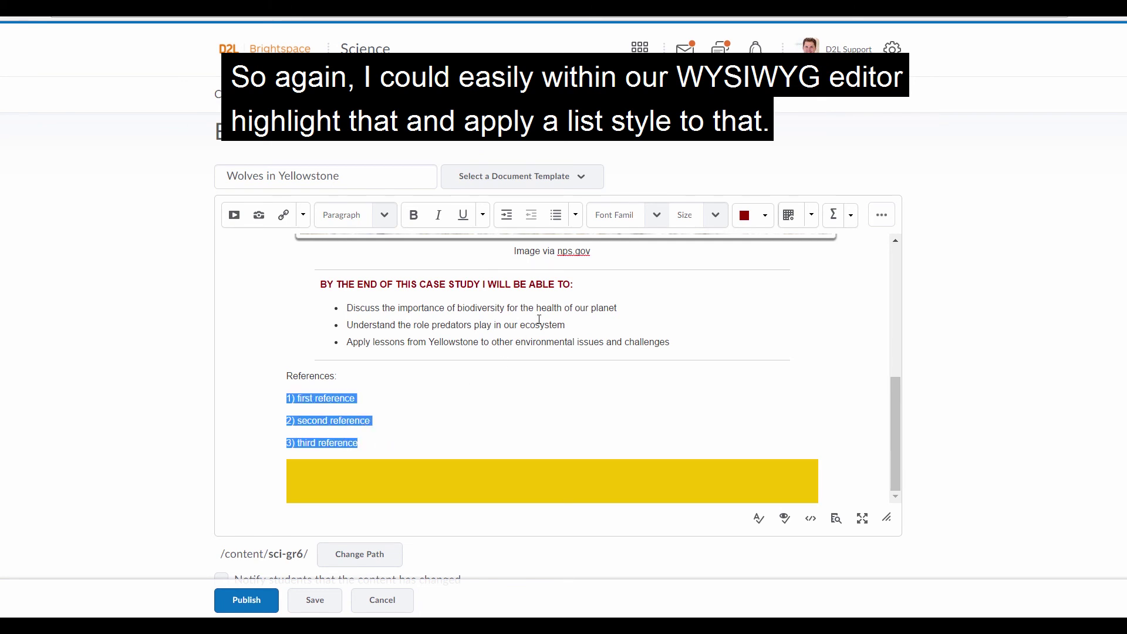
{"action": "left_click", "coordinate": [575, 219]}
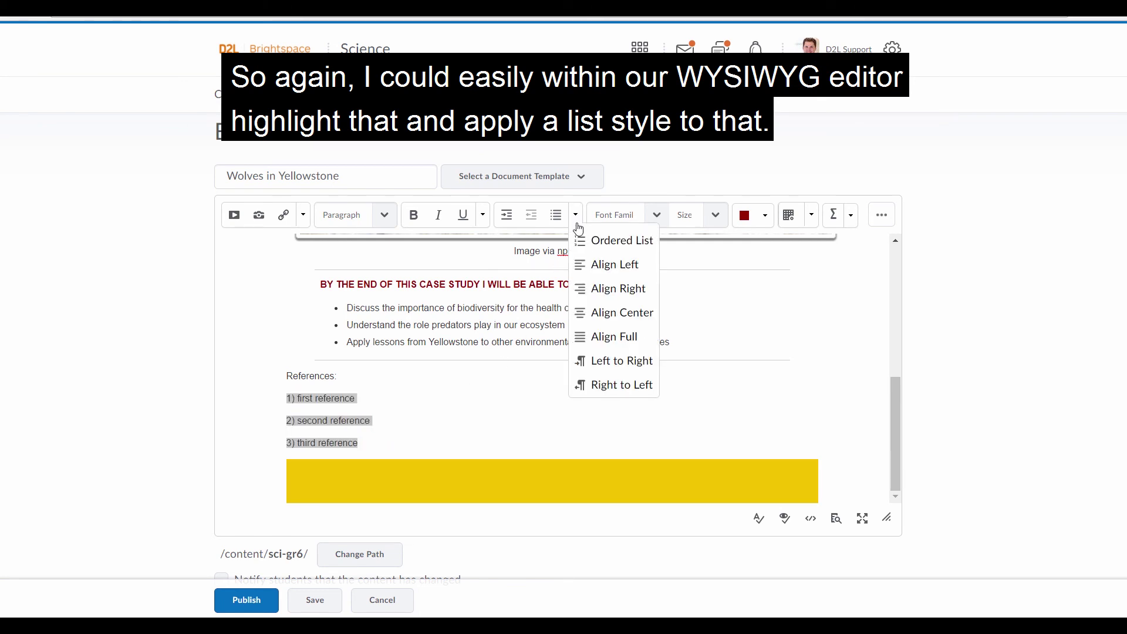
{"action": "left_click", "coordinate": [597, 242]}
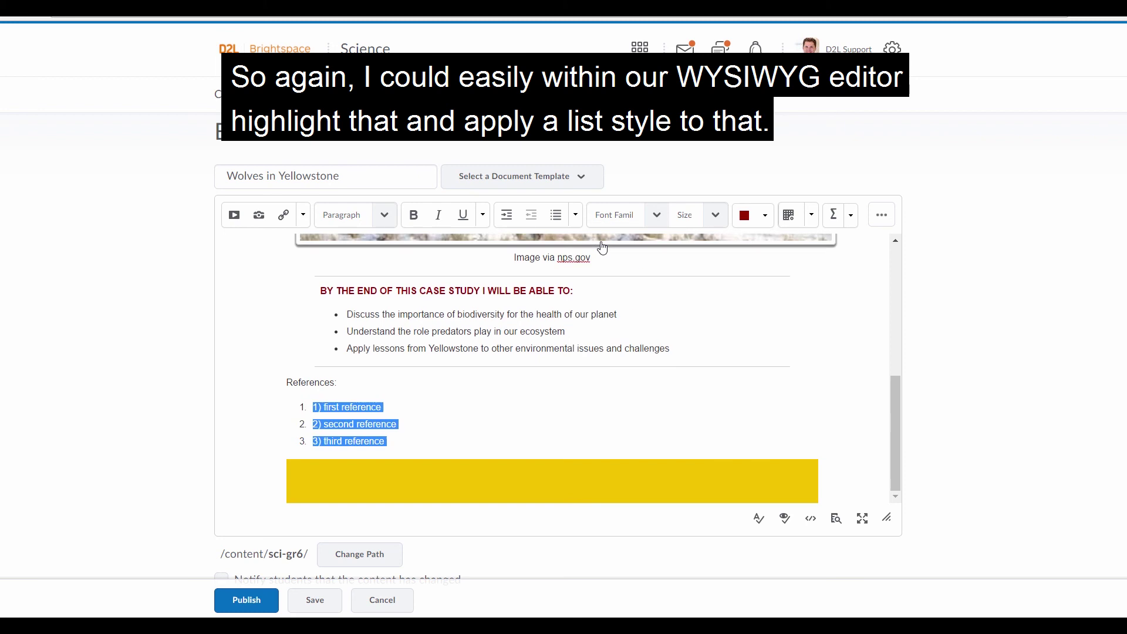
Step: Delete the hand-typed '1)', '2)', '3)' prefixes from the references
{"action": "left_click", "coordinate": [313, 407]}
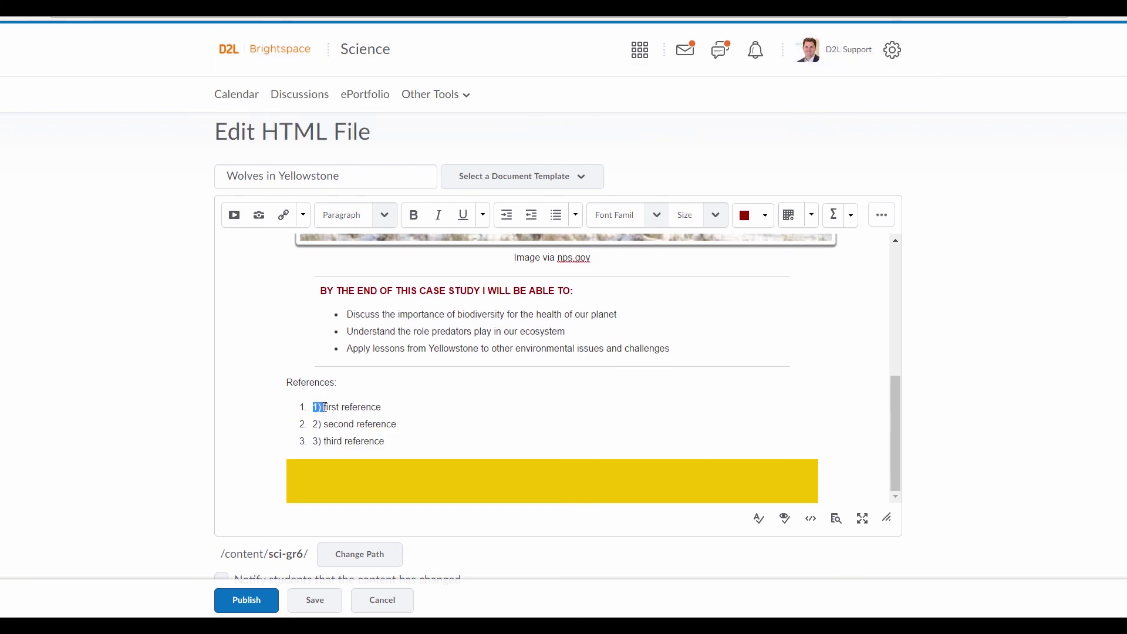
{"action": "key", "text": "BackSpace"}
{"action": "left_click_drag", "start_coordinate": [313, 423], "coordinate": [323, 426]}
{"action": "key", "text": "BackSpace"}
{"action": "key", "text": "BackSpace"}
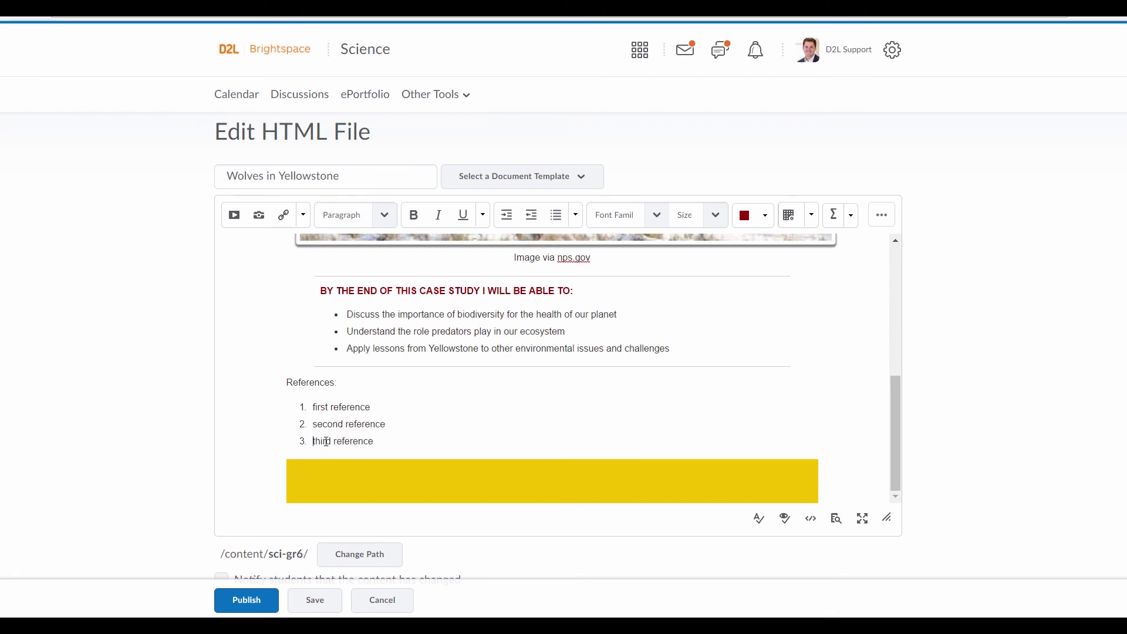
Step: Rerun the accessibility check and confirm it reports no accessibility issues detected
{"action": "left_click", "coordinate": [785, 519]}
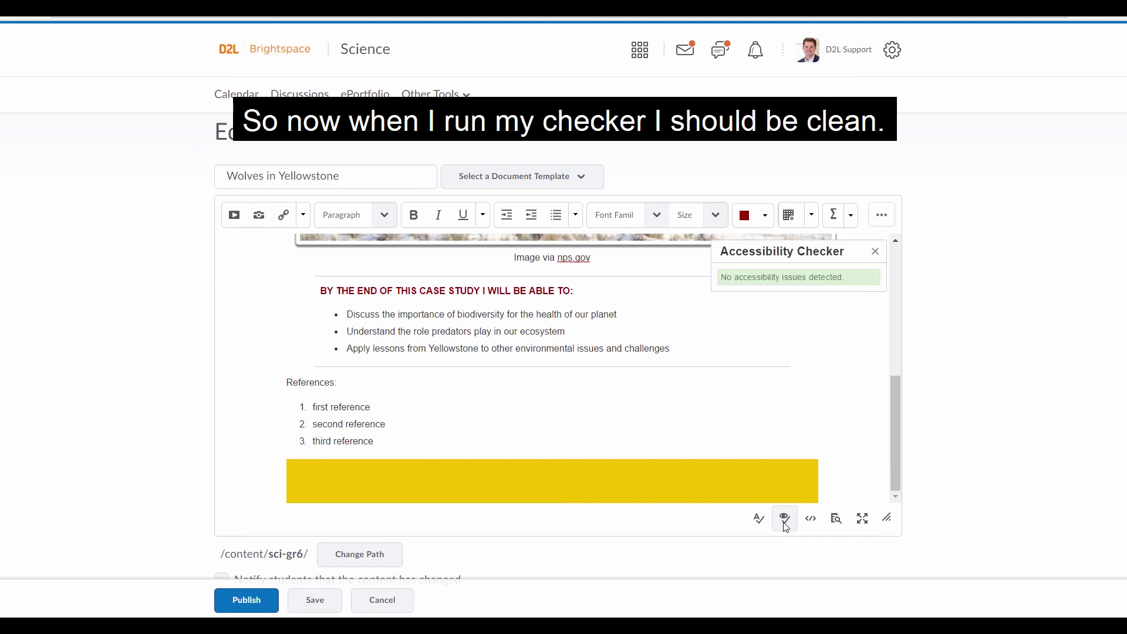